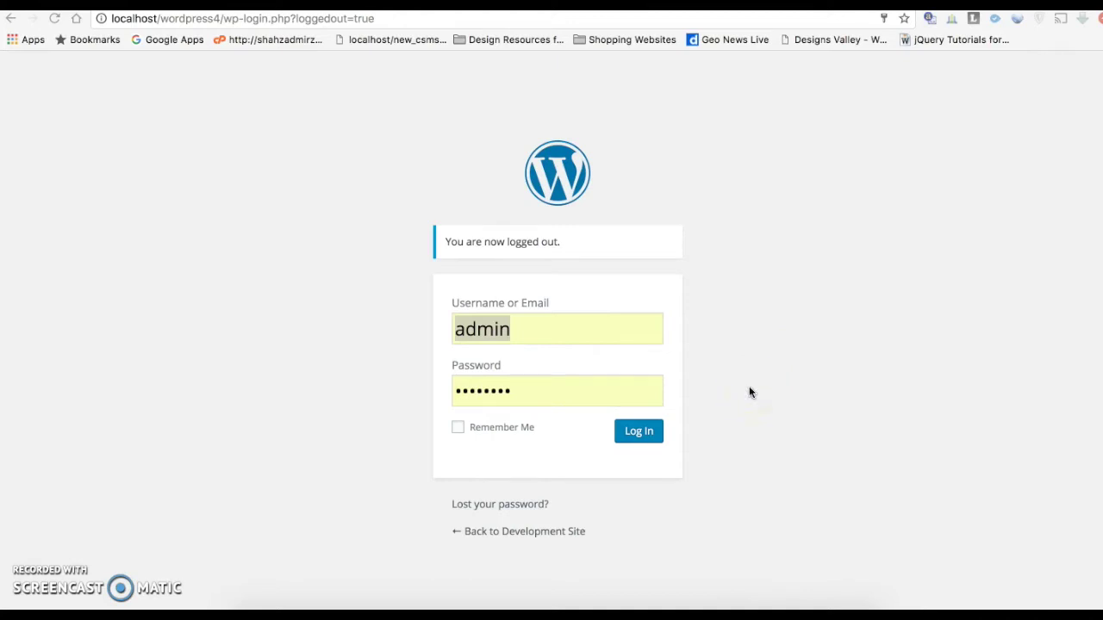
- Log in as admin to the dashboard, re-entering the password after the login error
left_click(647, 438)
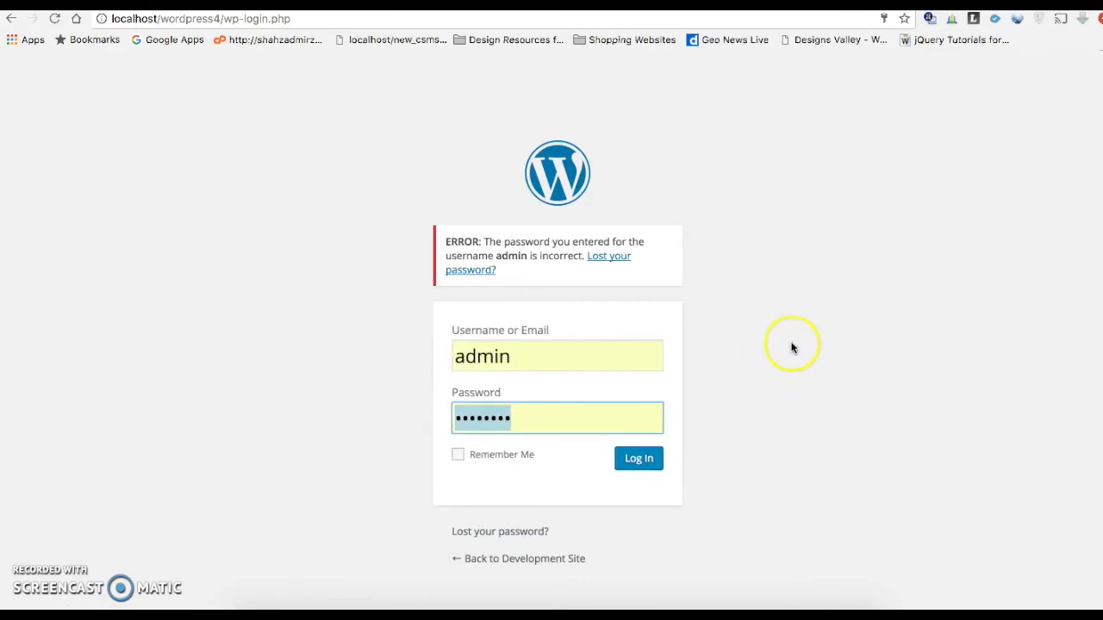
type("adm")
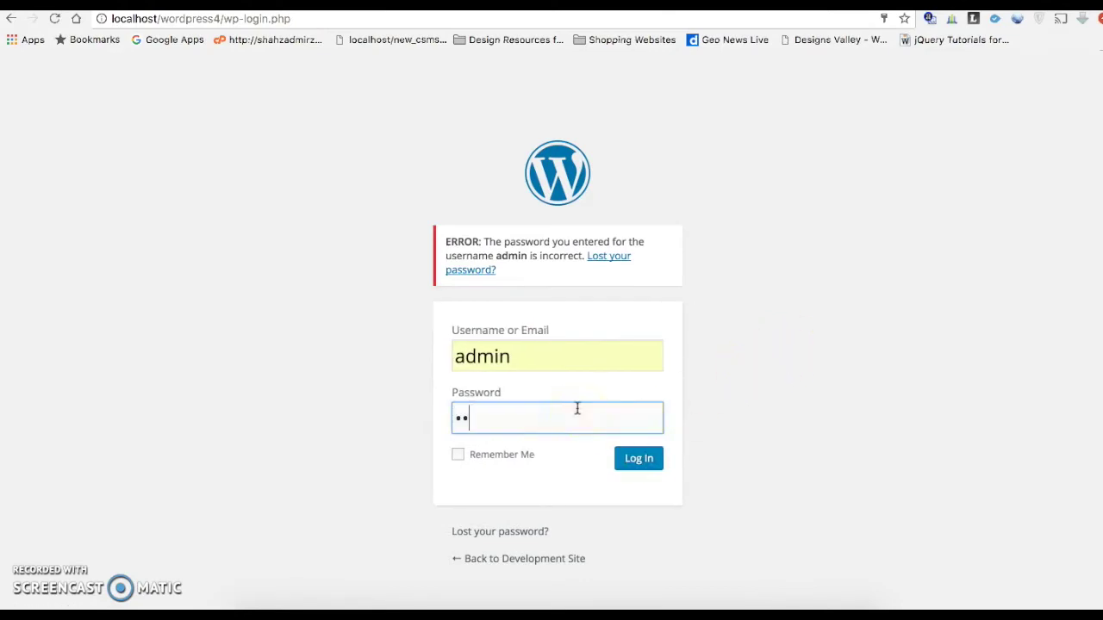
type("in")
key("Return")
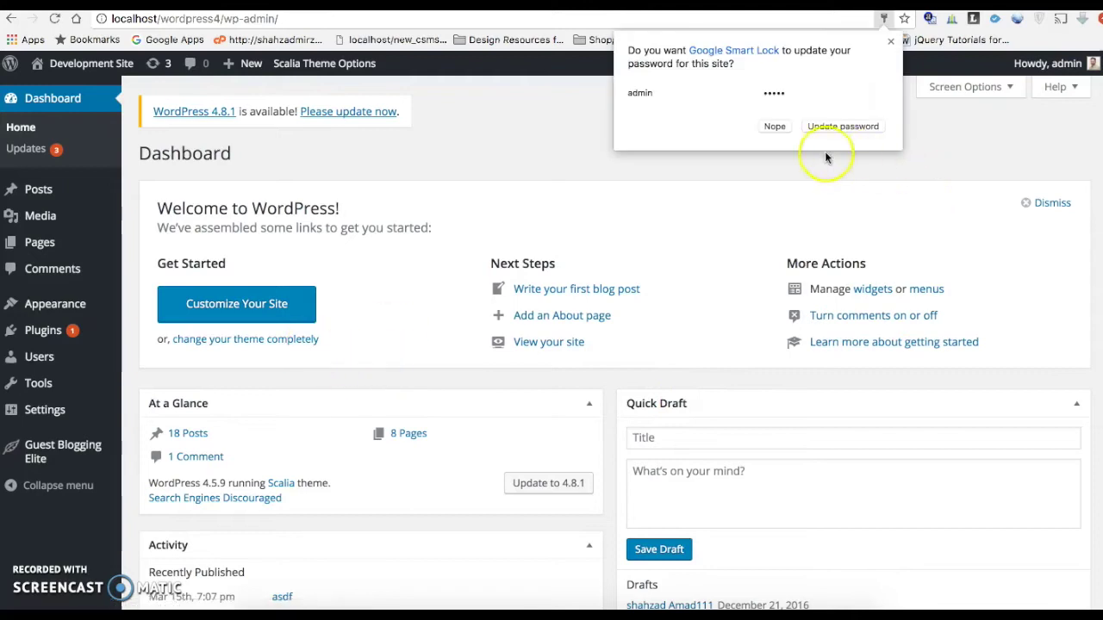
left_click(785, 158)
mouse_move(38, 190)
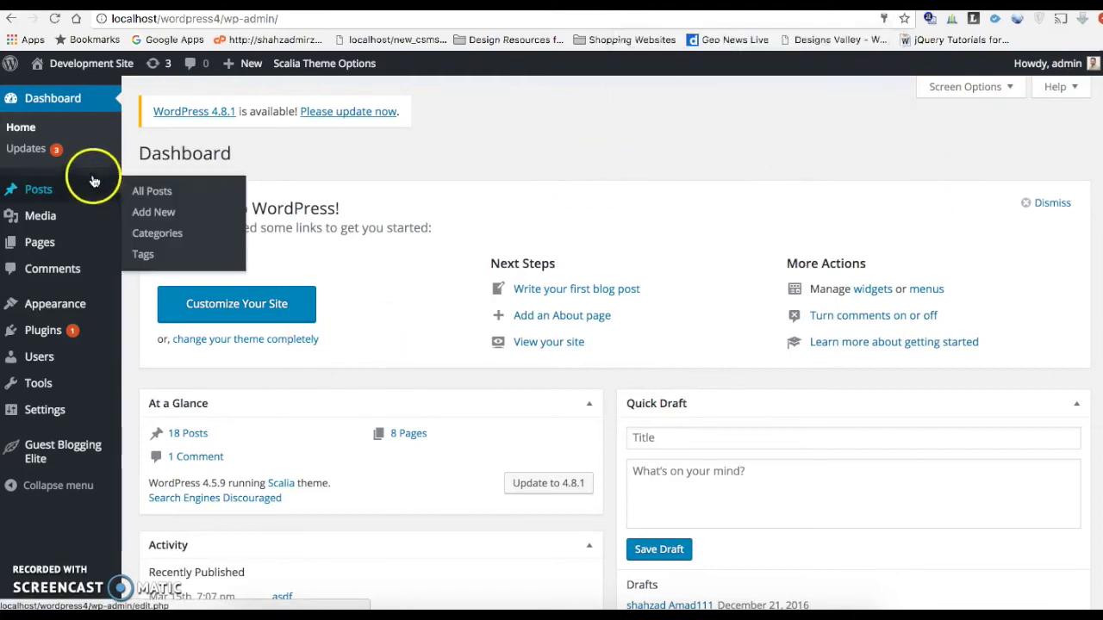
- Start a blank new post from Posts > Add New
left_click(56, 190)
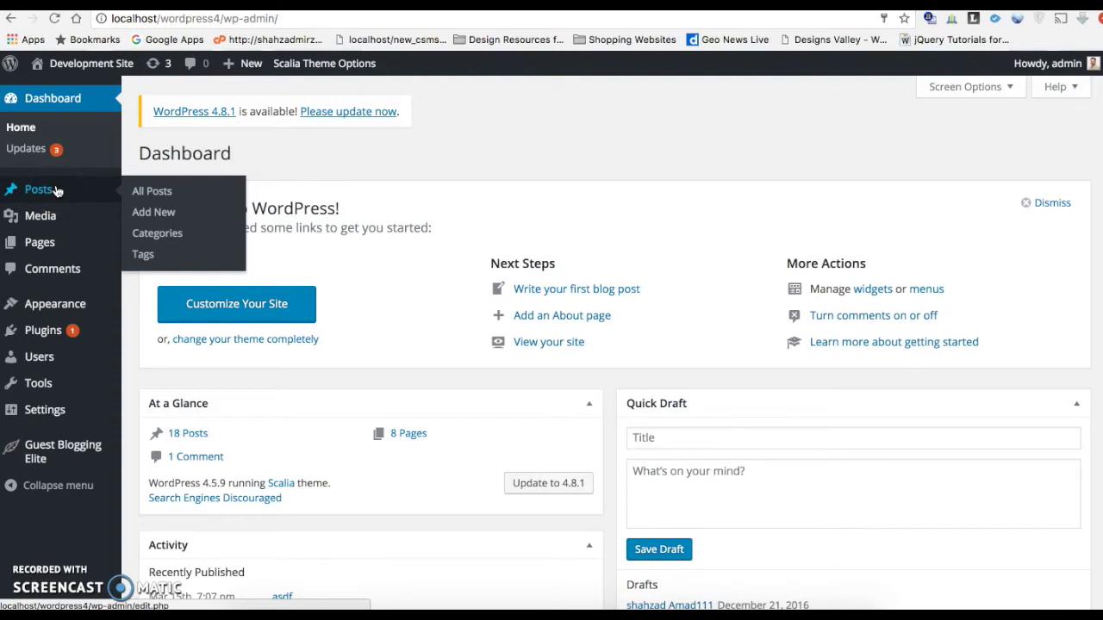
left_click(45, 190)
left_click(137, 193)
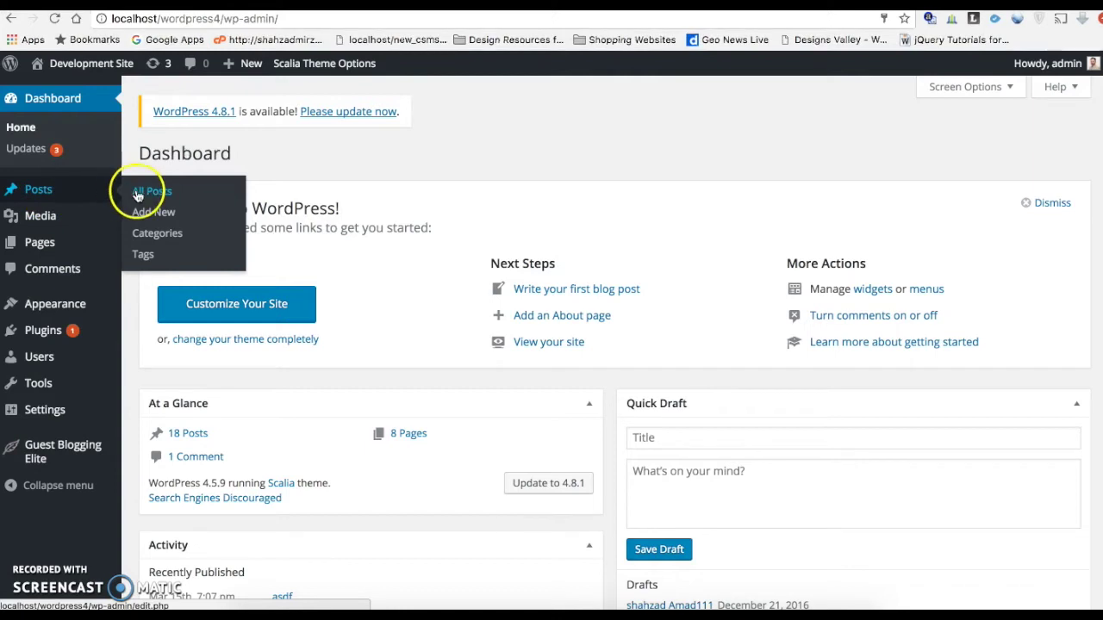
left_click(153, 212)
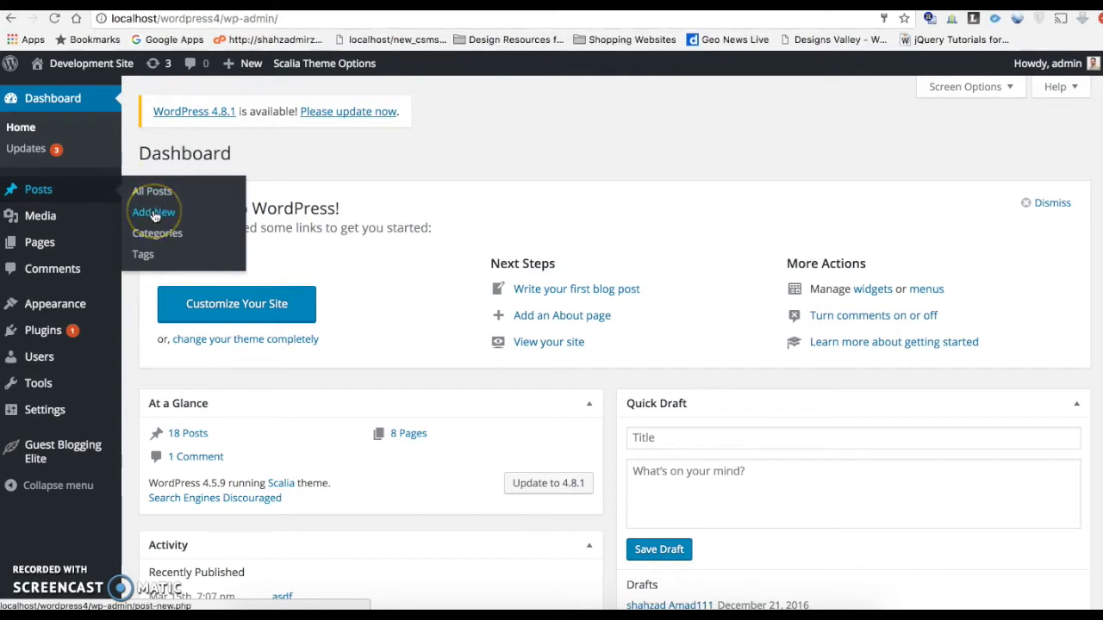
left_click(154, 212)
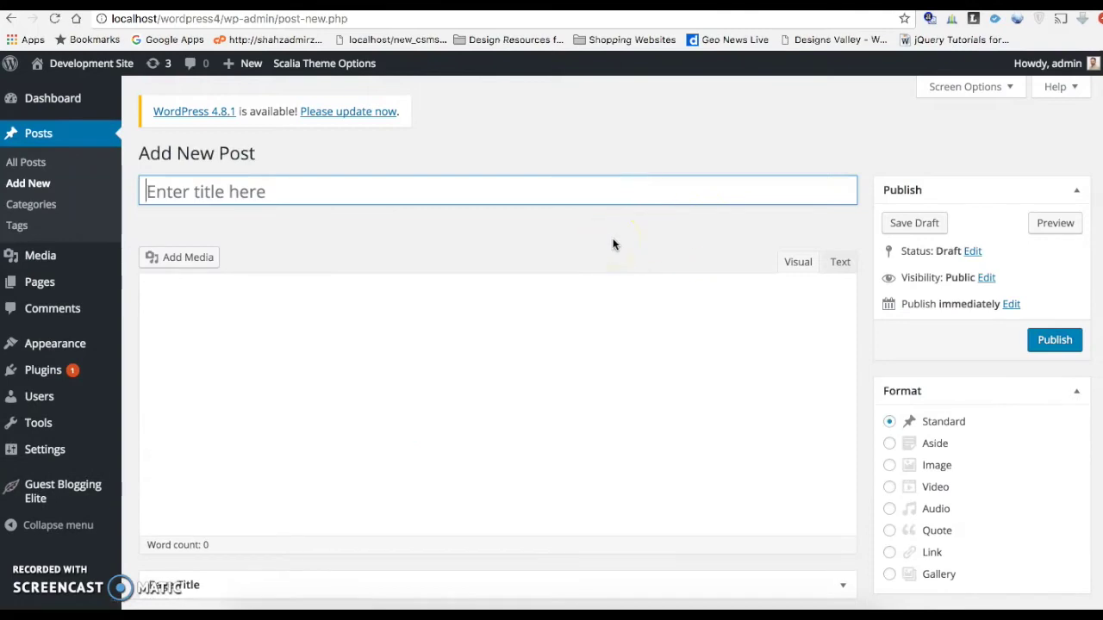
- Open the Add Media inserter for the new post, showing the media library
scroll(320, 263, "down", 1)
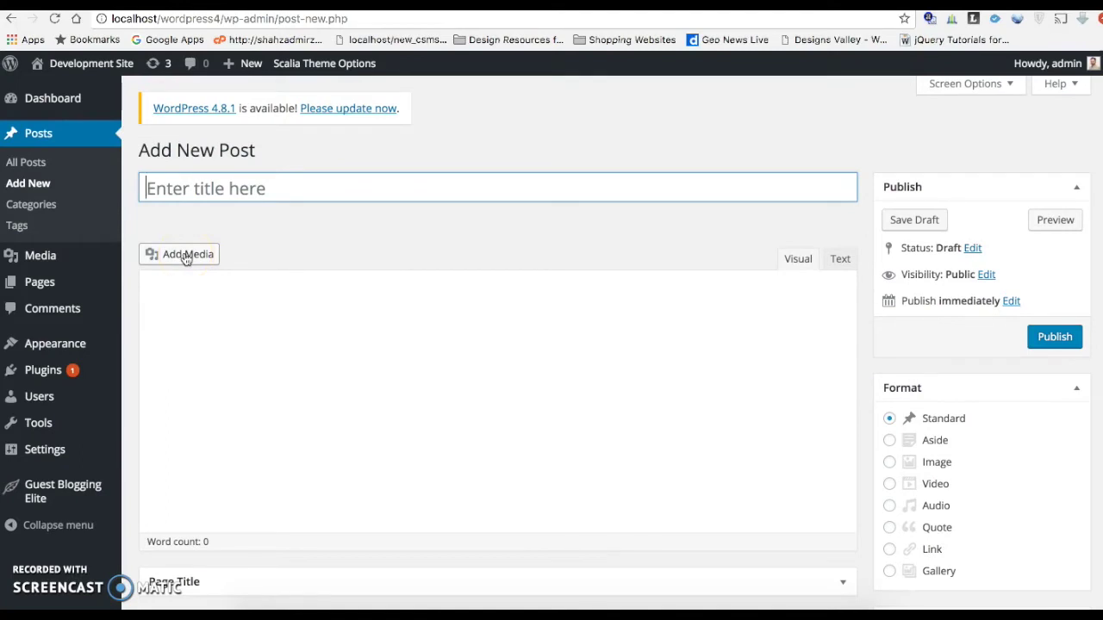
left_click(181, 255)
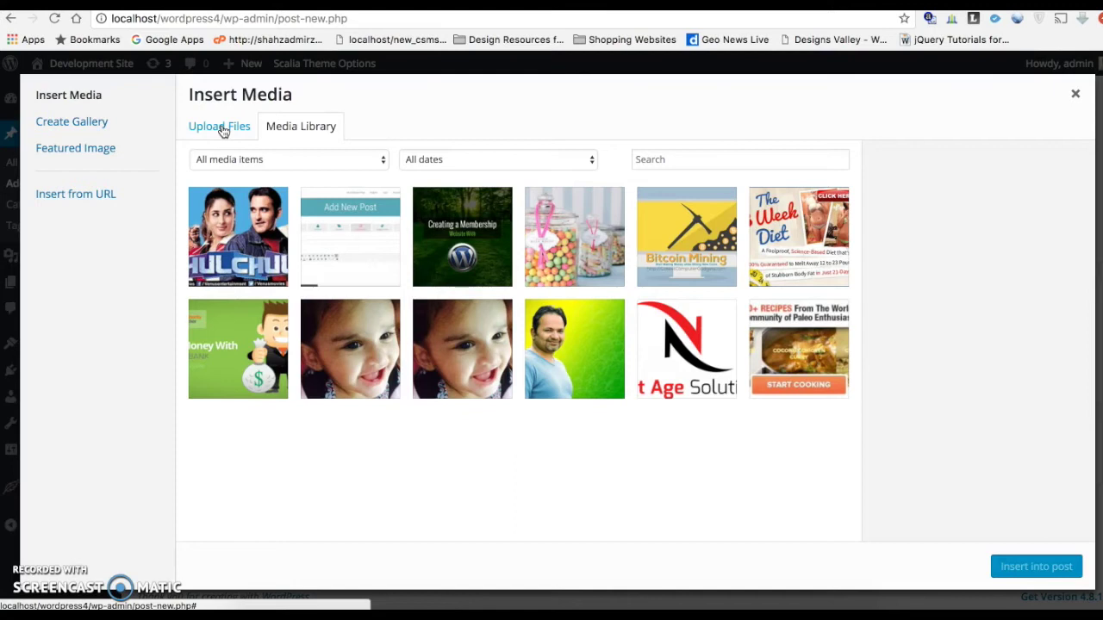
- Upload the eight burger JPGs from the Lebaani Burger Photos folder into the media library
left_click(223, 131)
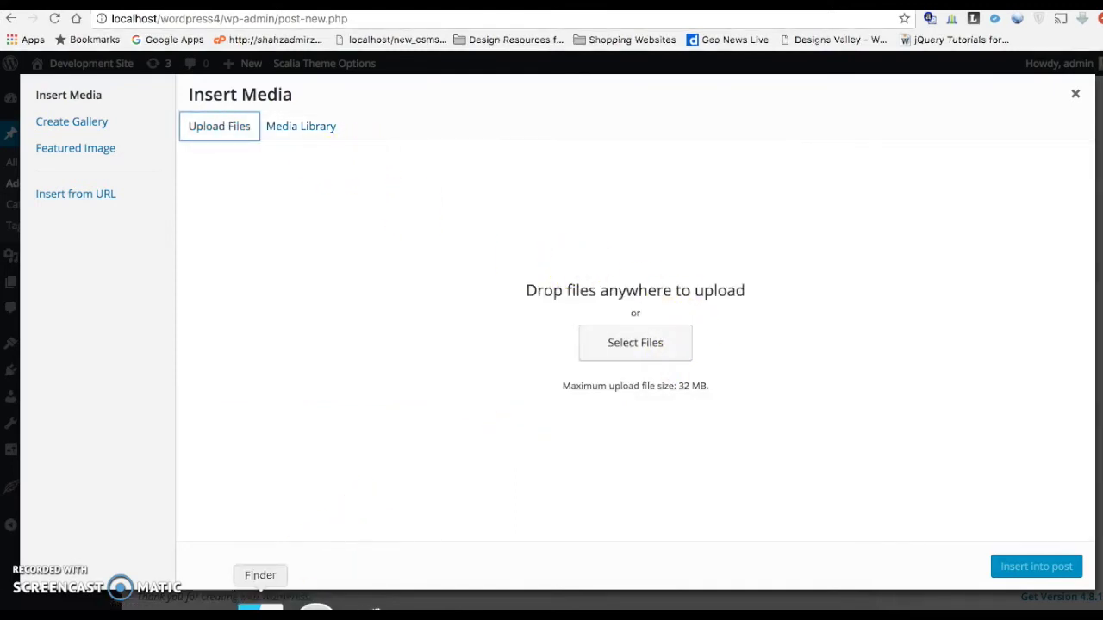
left_click(259, 605)
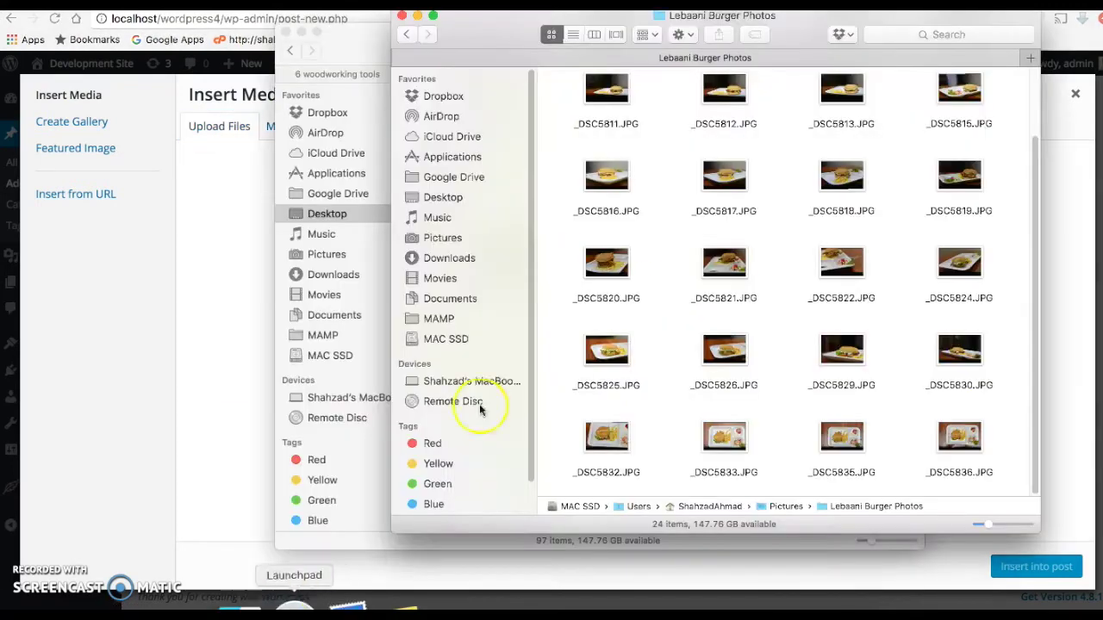
left_click(301, 32)
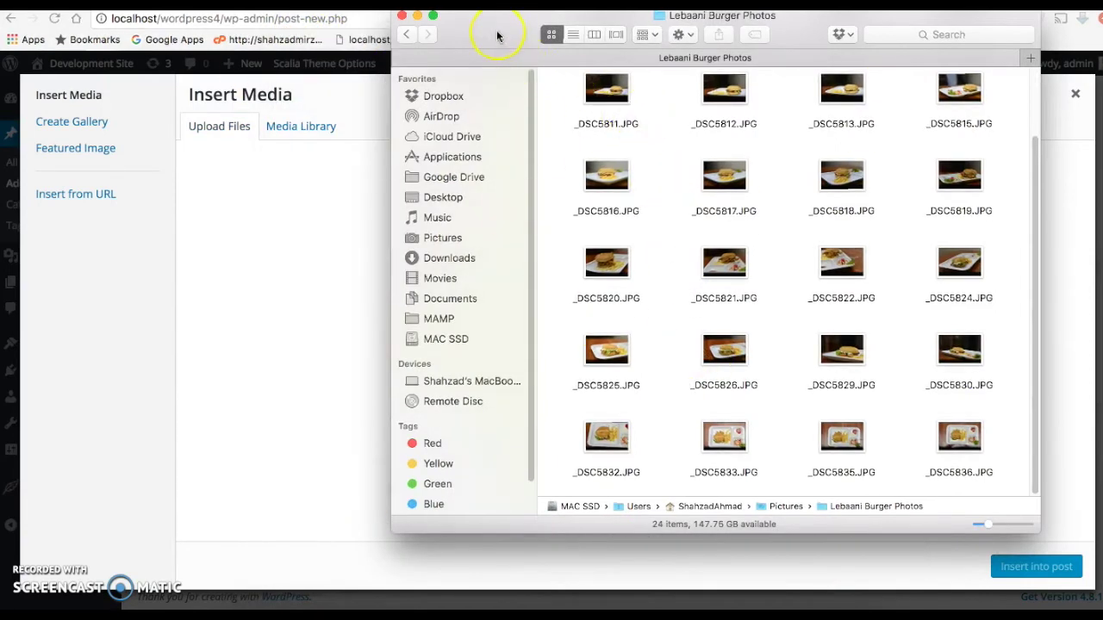
left_click_drag(492, 34, 586, 28)
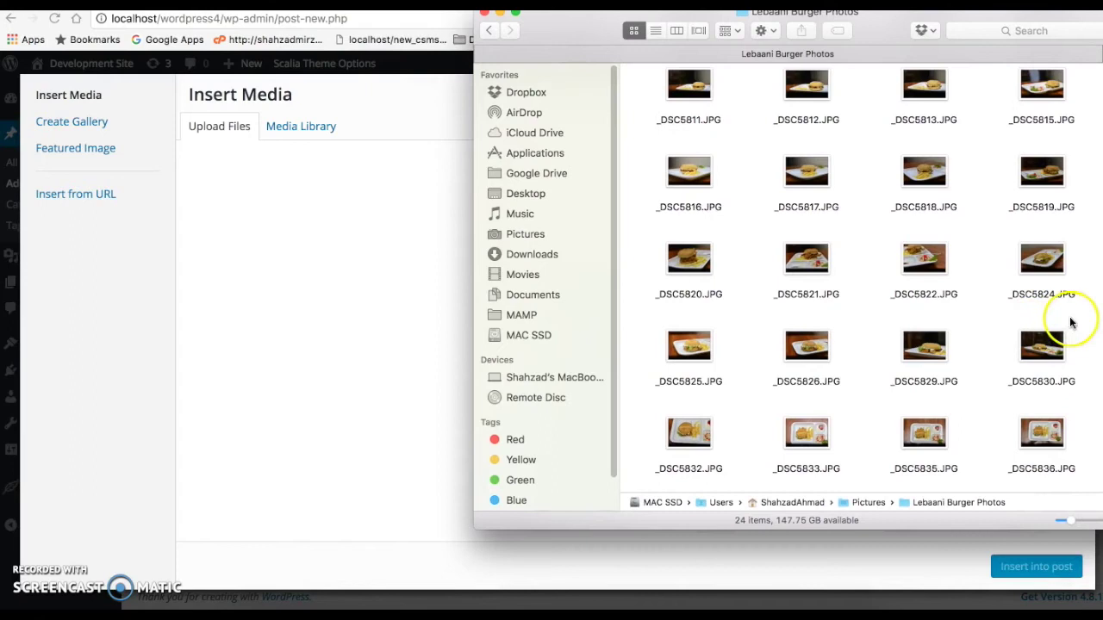
mouse_move(1075, 322)
left_mouse_down()
mouse_move(659, 443)
mouse_move(274, 357)
mouse_move(322, 353)
left_mouse_up()
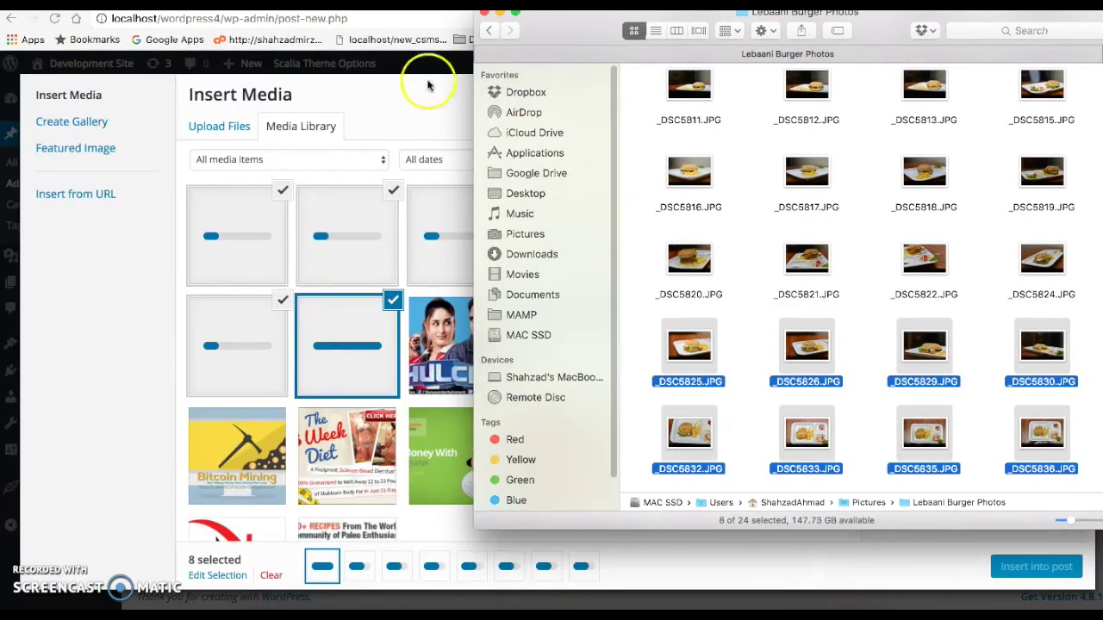
left_click(410, 103)
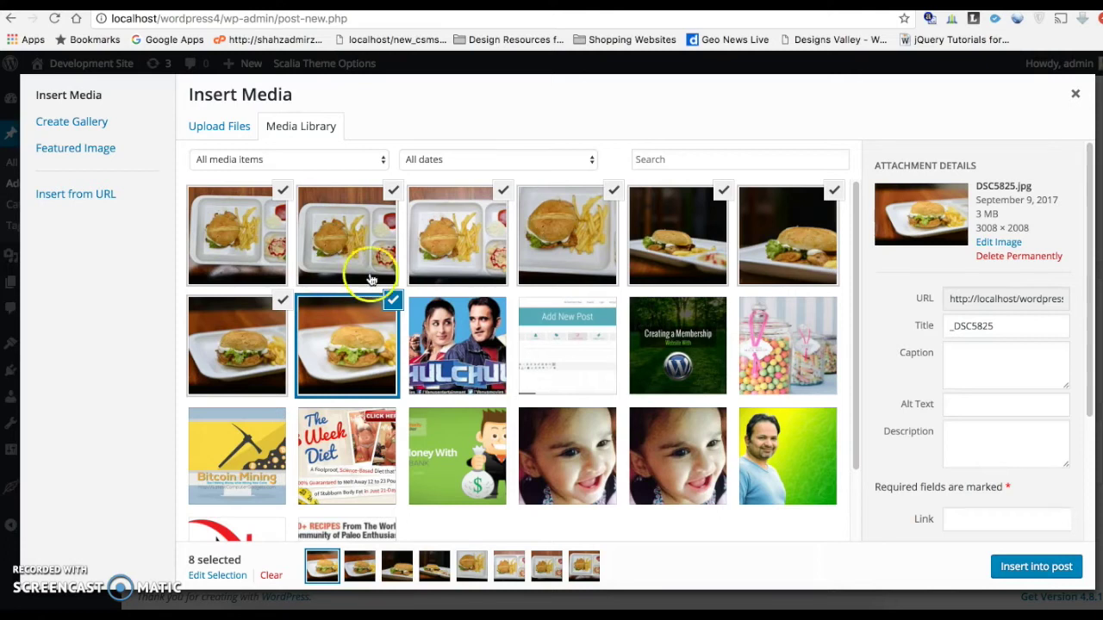
- Create a new gallery from the eight selected burger photos
left_click(732, 392)
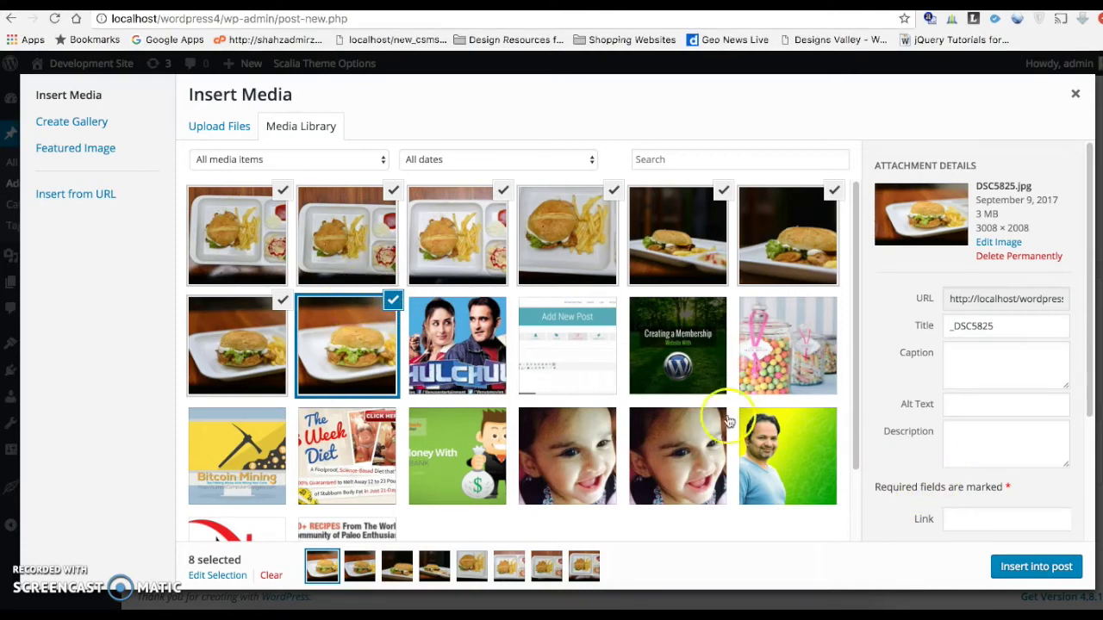
scroll(805, 394, "down", 1)
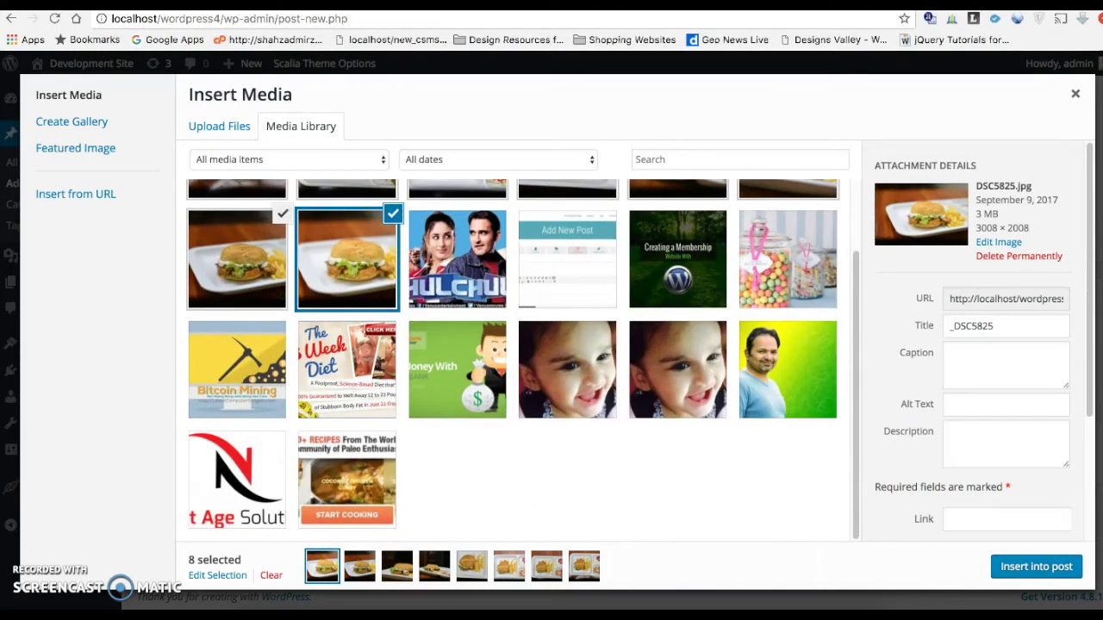
left_click(98, 127)
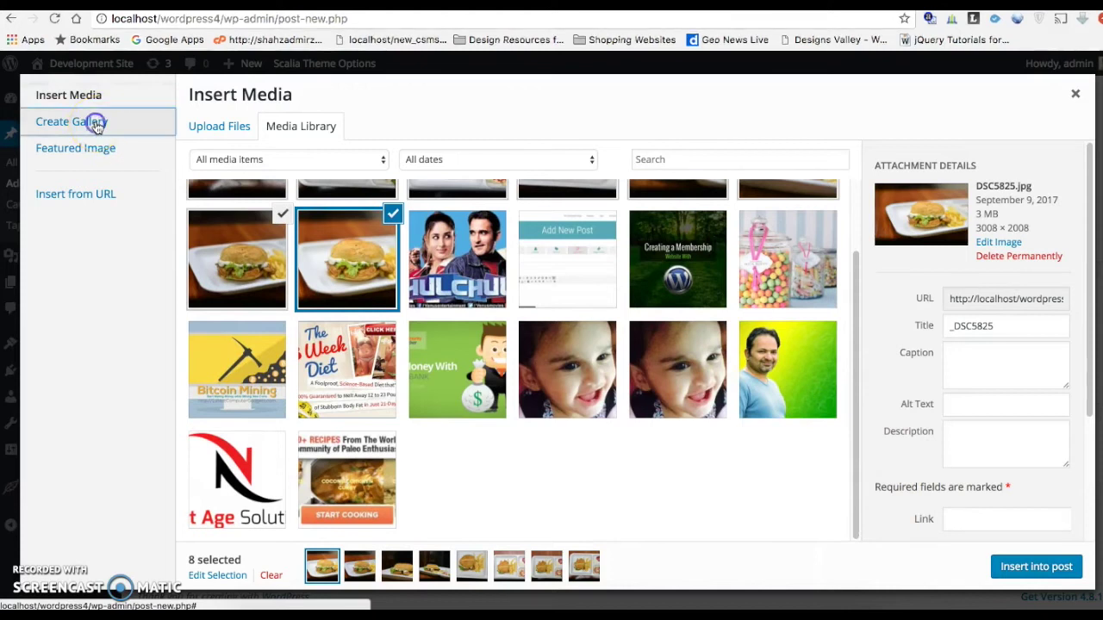
left_click(747, 360)
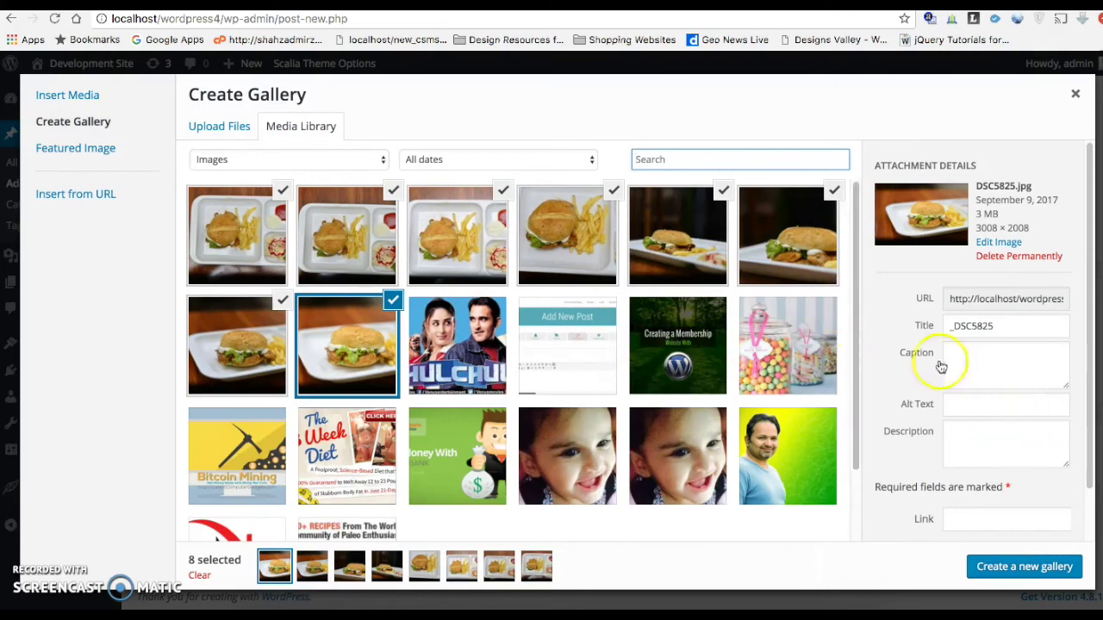
left_click(1015, 568)
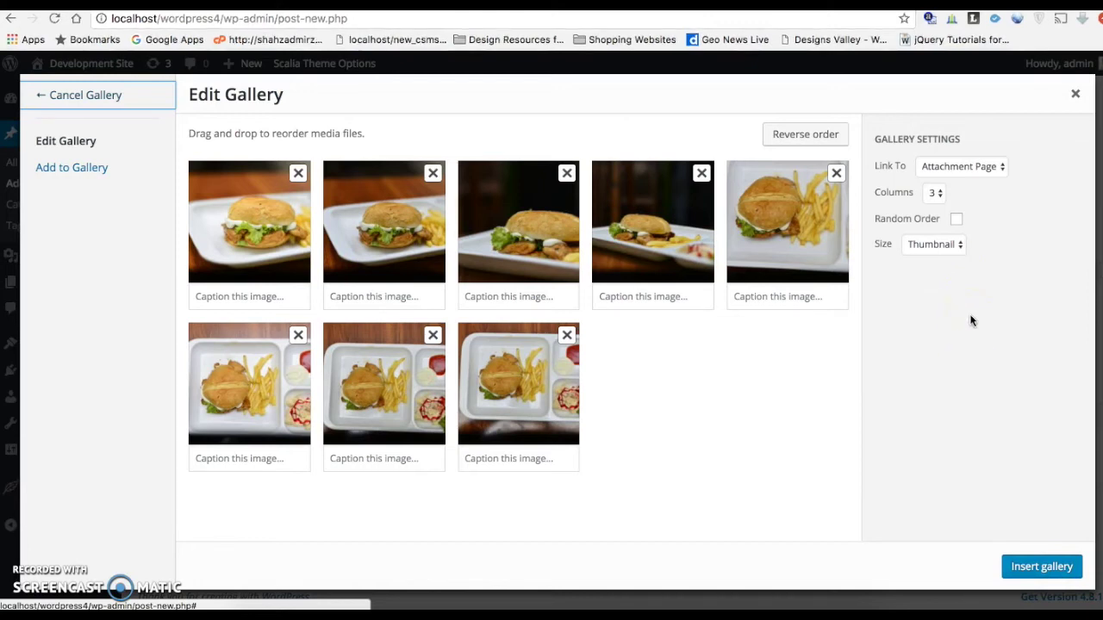
- Set gallery thumbnails to link to Media File and use 4 columns
left_click(973, 299)
left_click(956, 169)
left_click(954, 167)
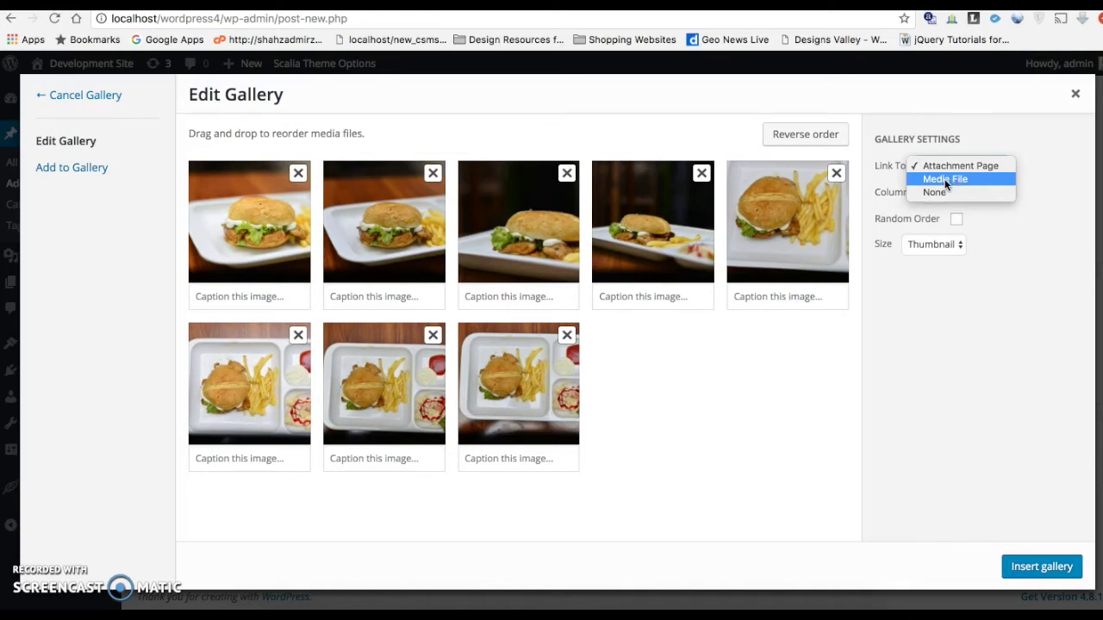
left_click(945, 179)
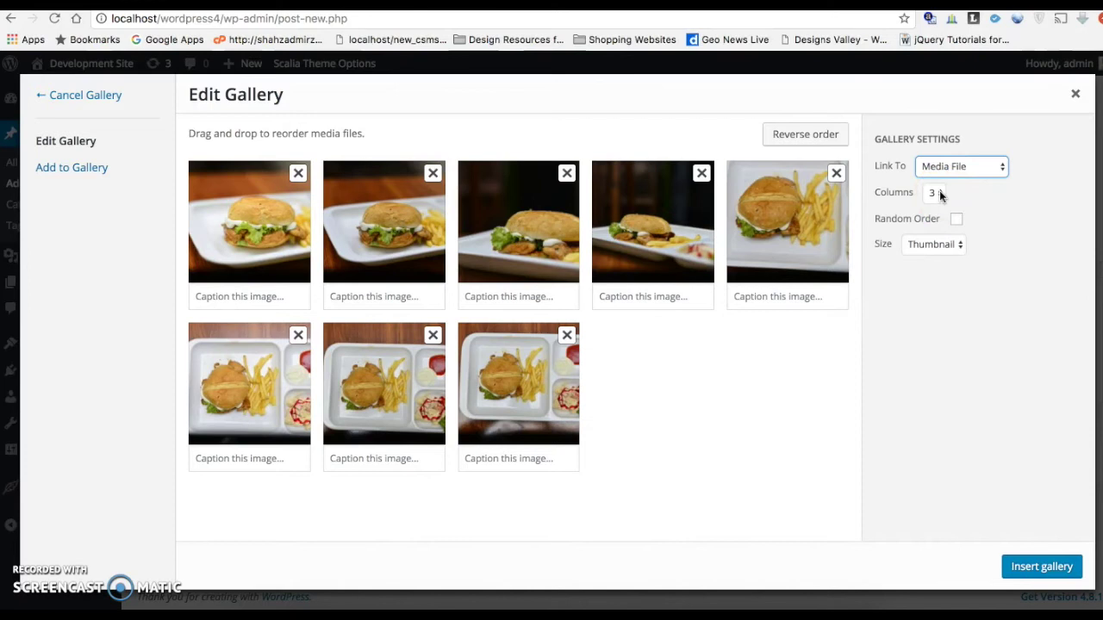
left_click(939, 194)
left_click(938, 207)
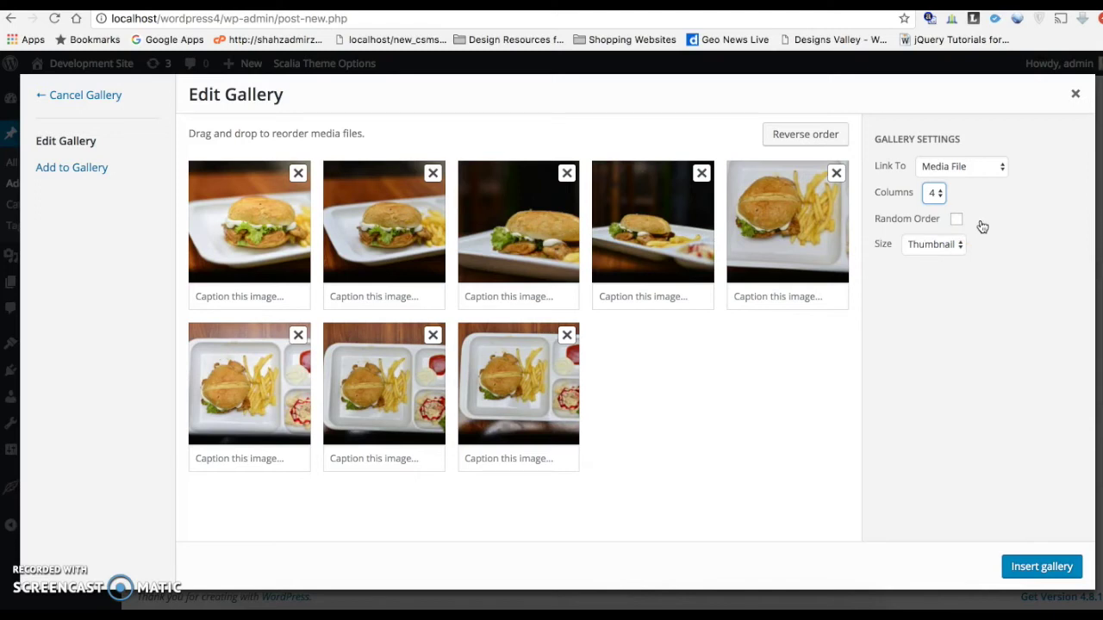
- Turn on Random Order and keep the image size at Thumbnail
left_click(956, 220)
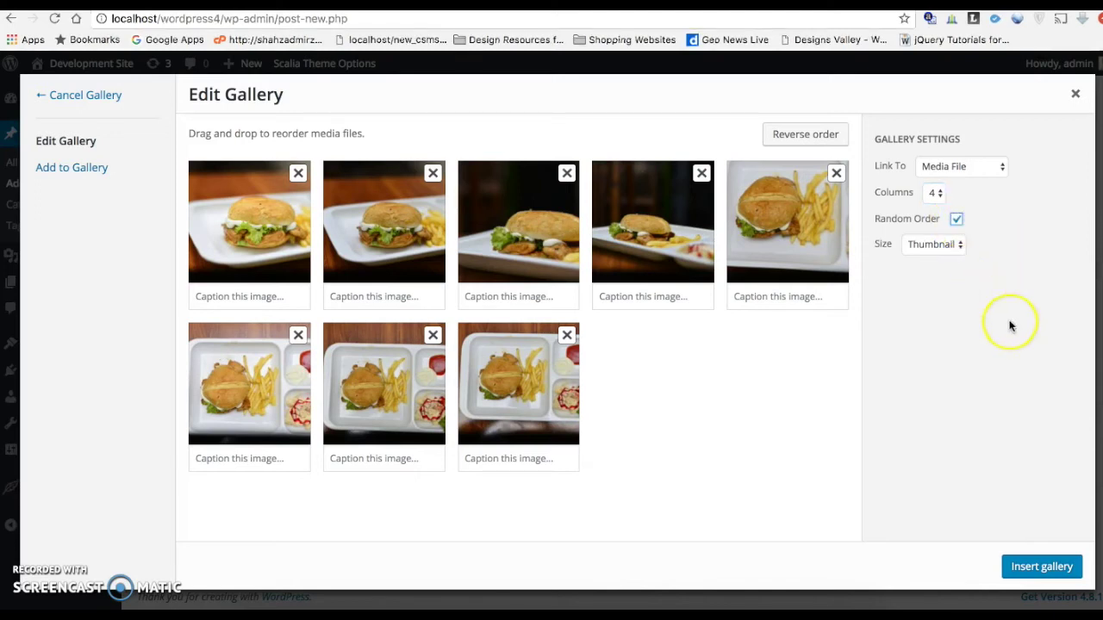
left_click(936, 247)
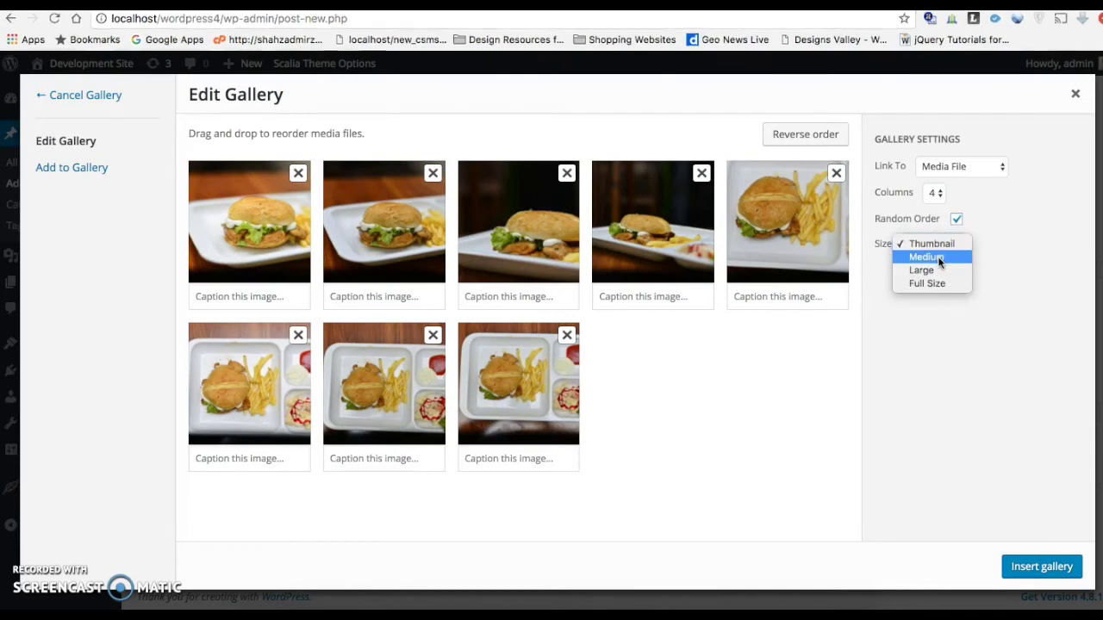
left_click(939, 257)
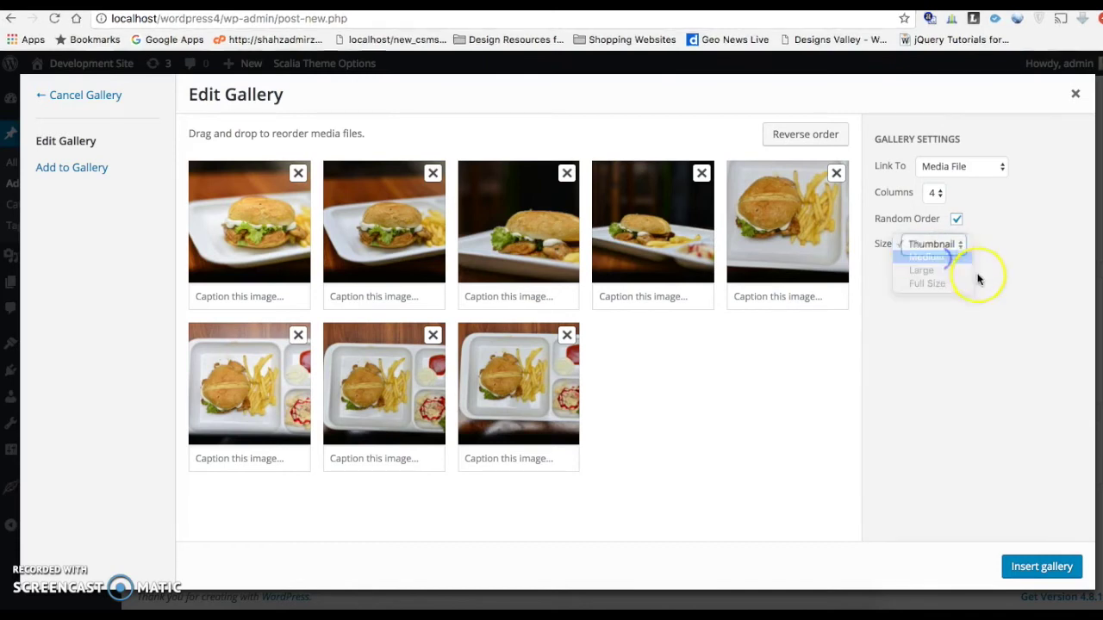
left_click(948, 246)
left_click(939, 233)
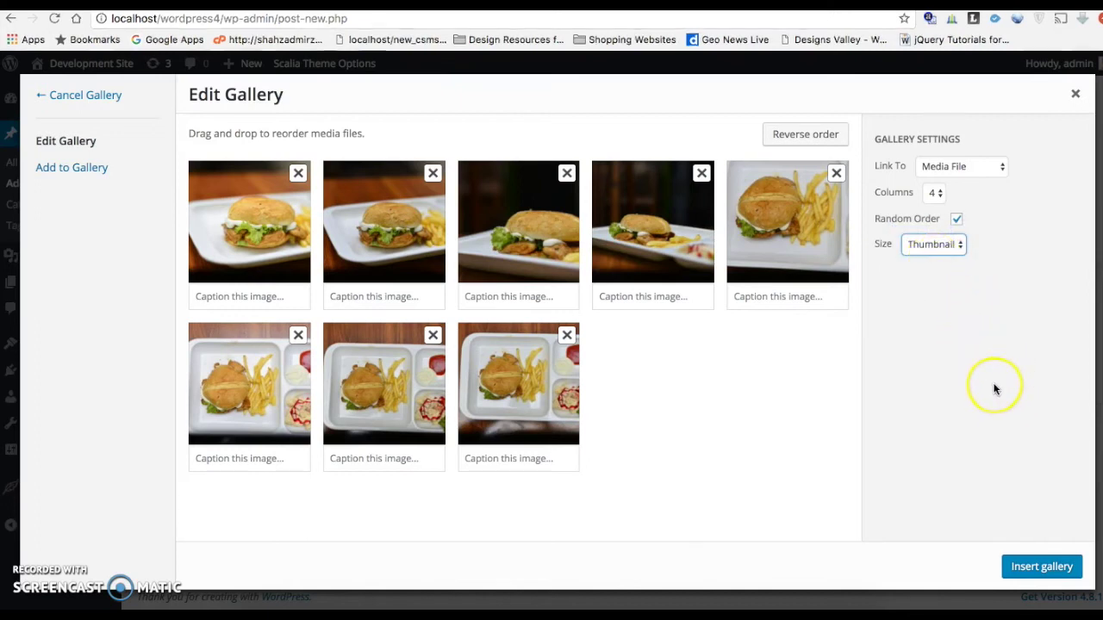
- Insert the gallery, title the post 'My First Gallery', and publish it
left_click(1039, 567)
scroll(609, 384, "down", 3)
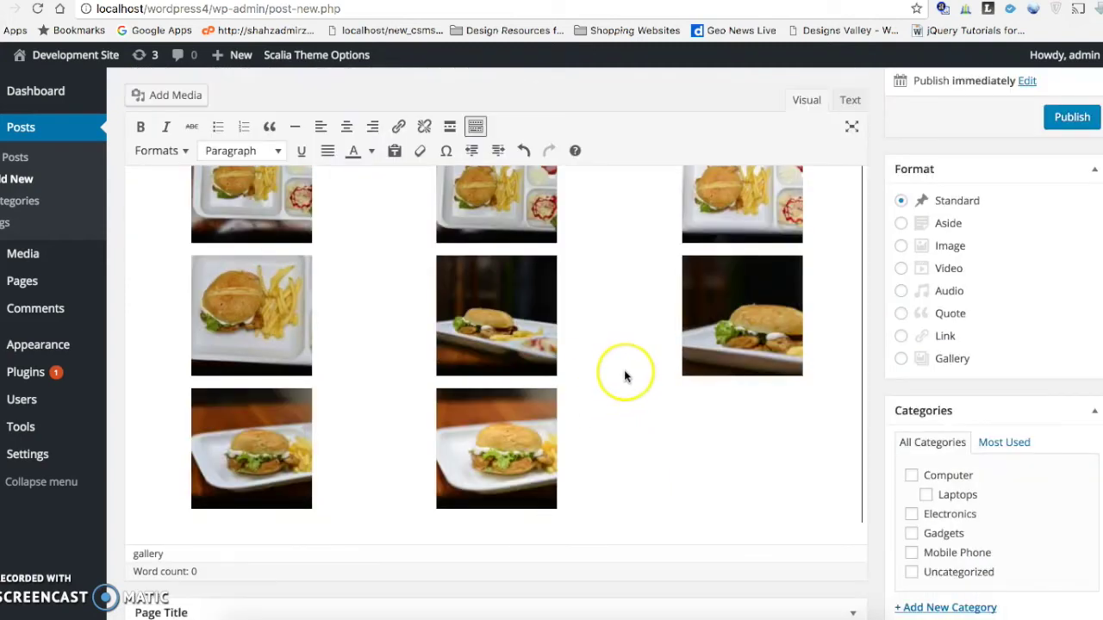
scroll(622, 372, "up", 5)
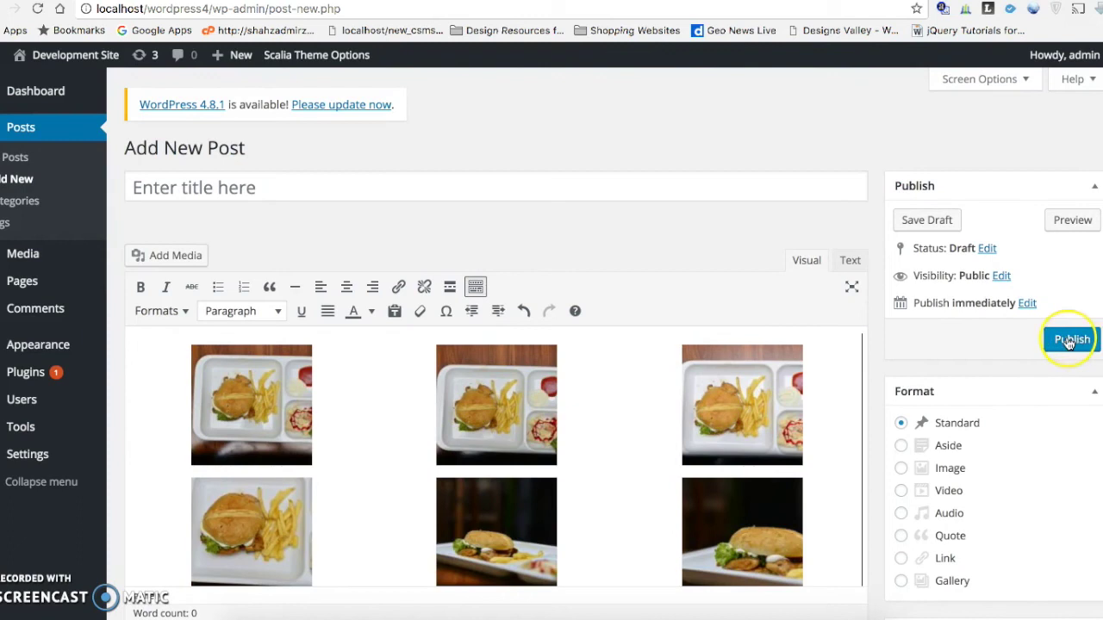
left_click(417, 187)
type("My First Gallery")
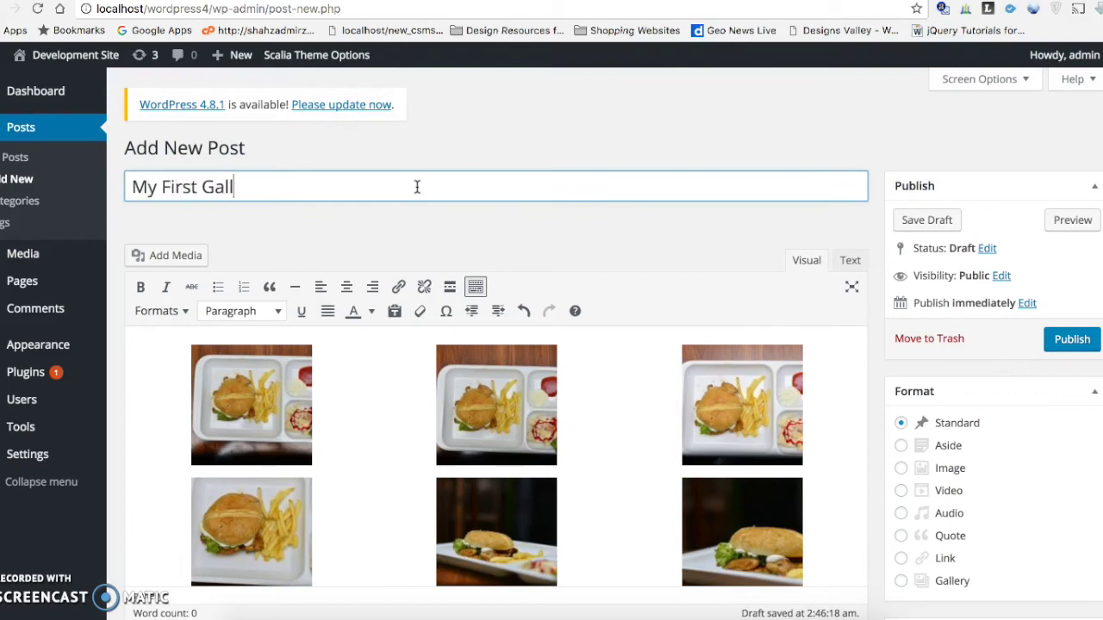
left_click(1070, 343)
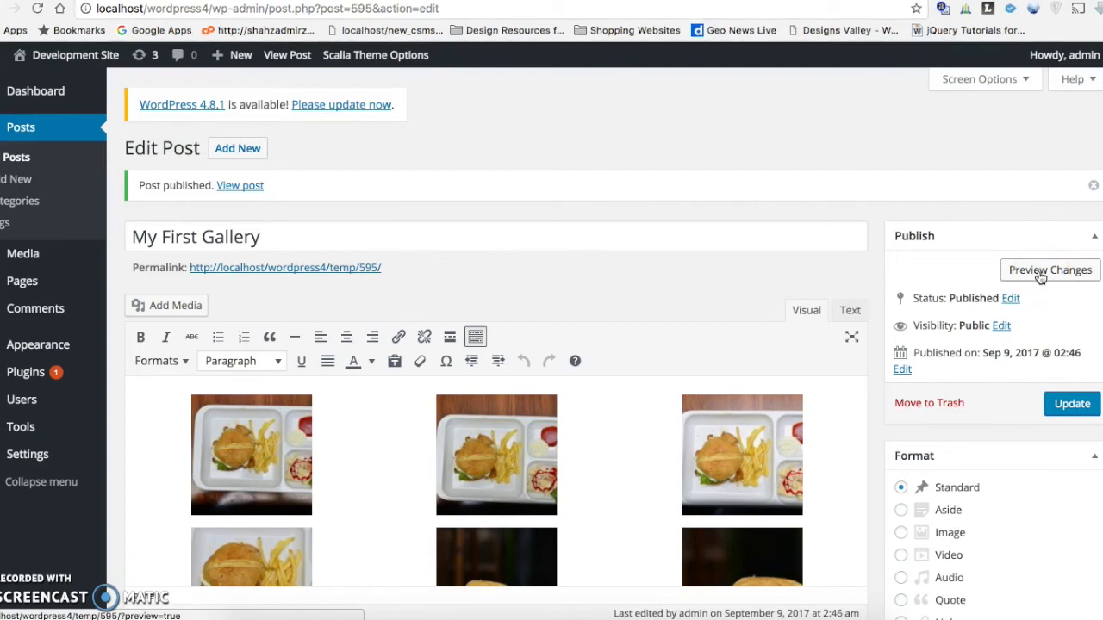
left_click(1040, 274)
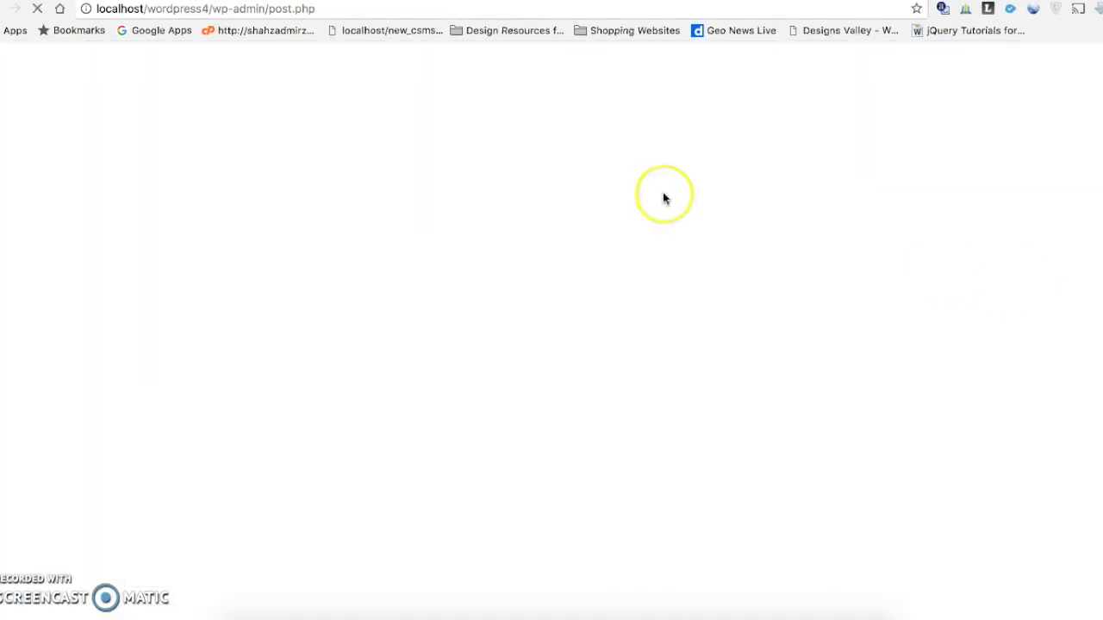
scroll(722, 253, "down", 2)
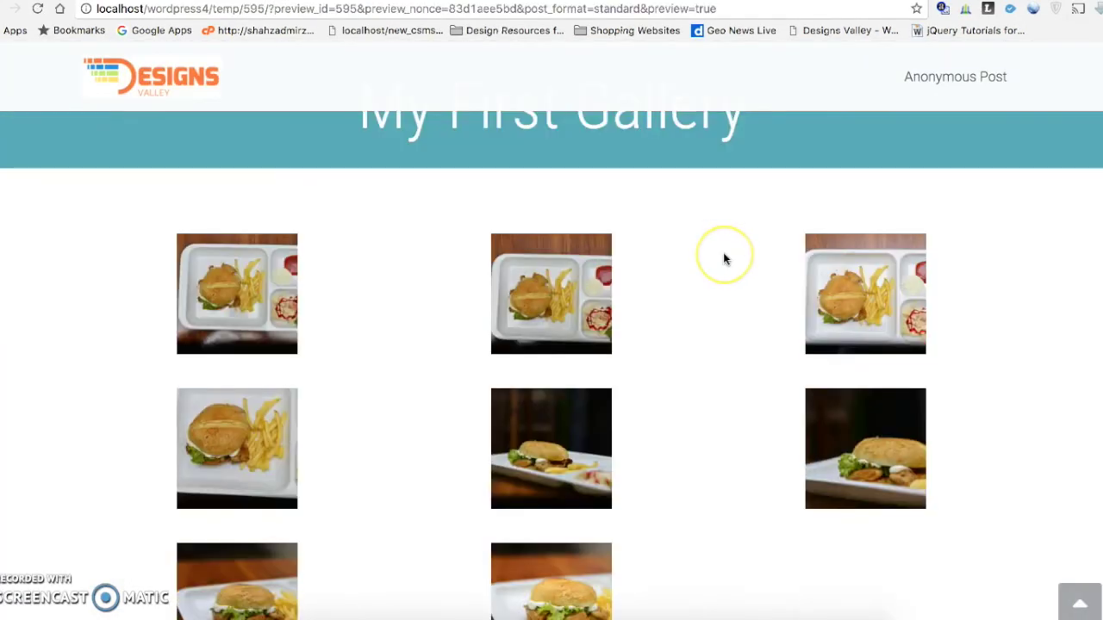
scroll(723, 253, "down", 1)
scroll(723, 254, "down", 1)
scroll(723, 254, "down", 2)
scroll(723, 254, "up", 4)
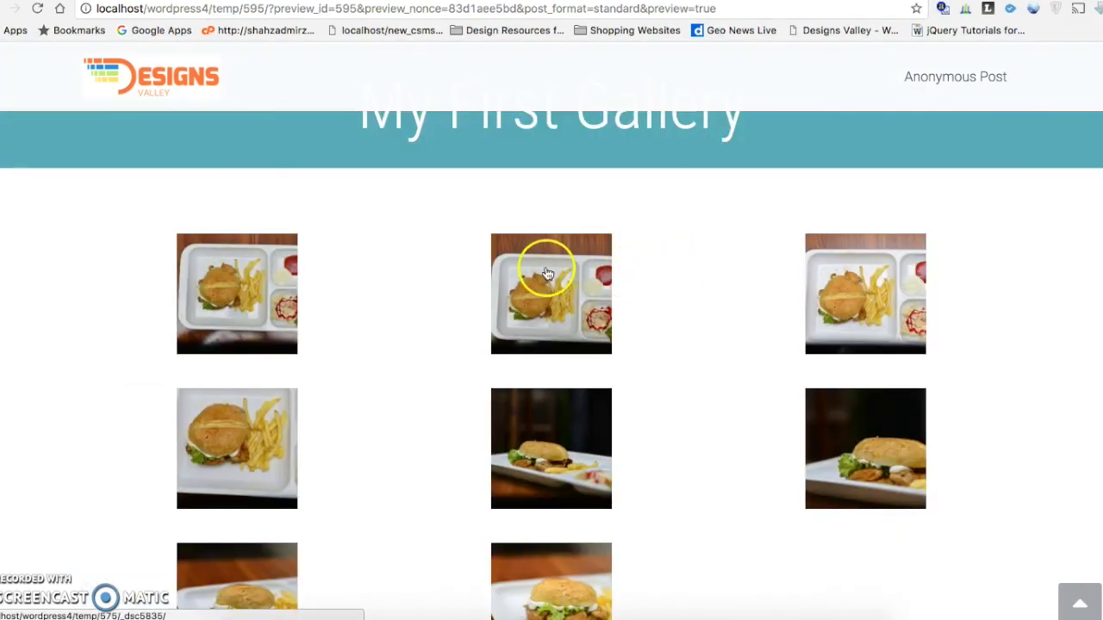
left_click(544, 268)
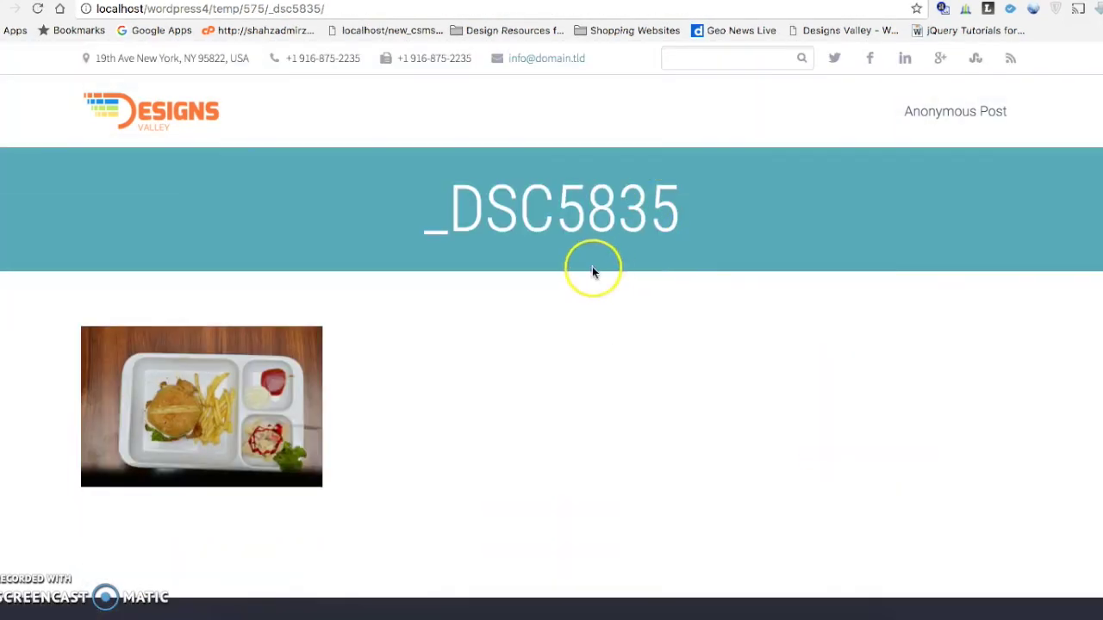
left_click(193, 357)
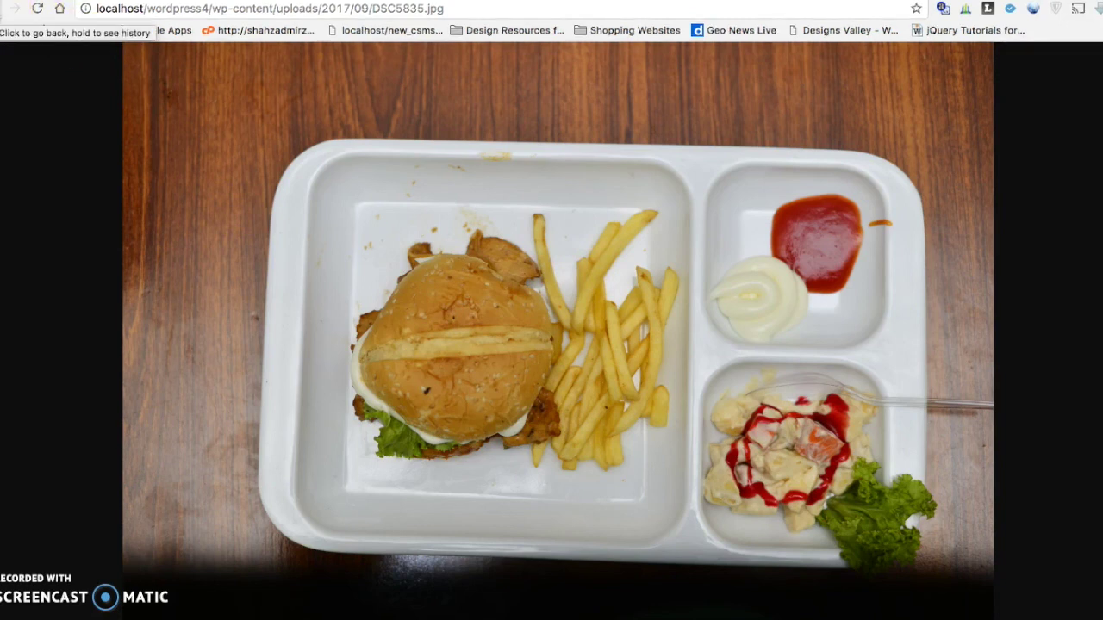
left_click(15, 9)
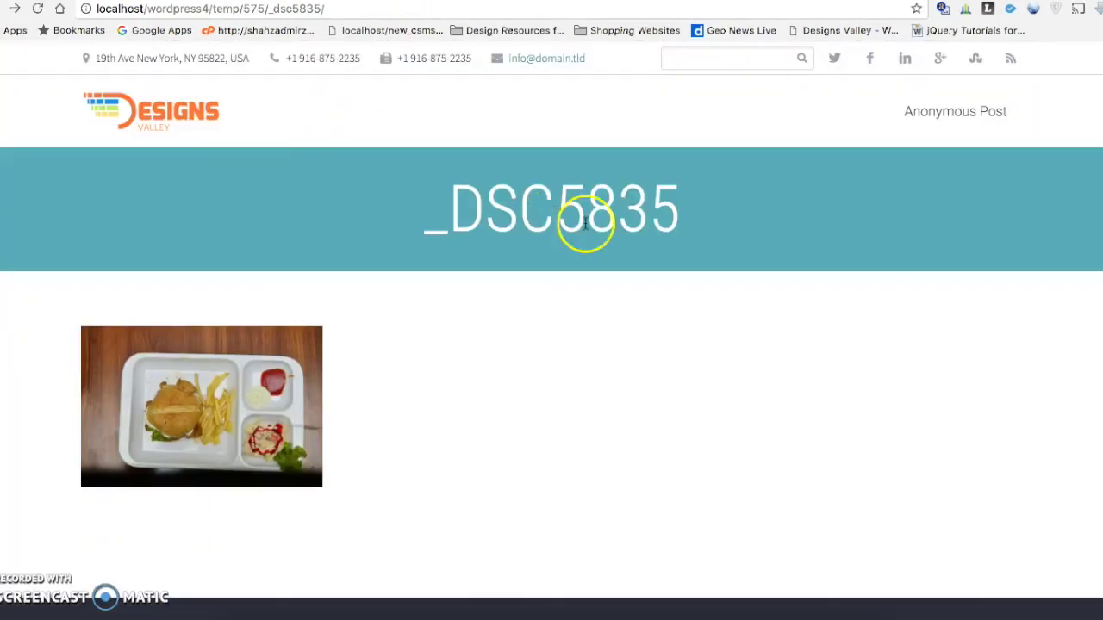
left_click(14, 9)
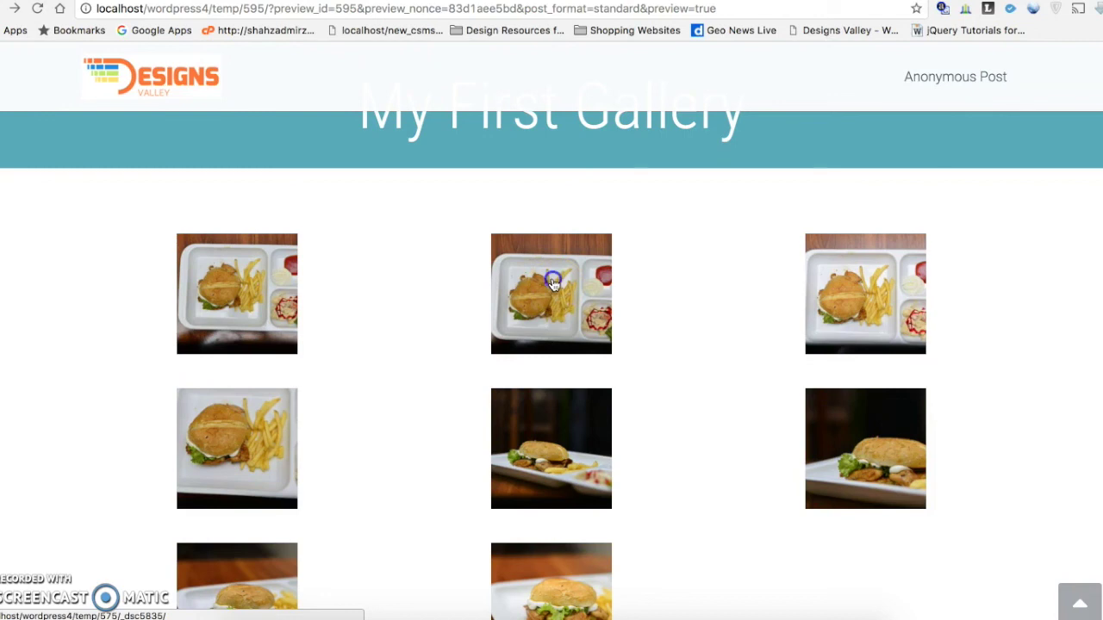
left_click(552, 282)
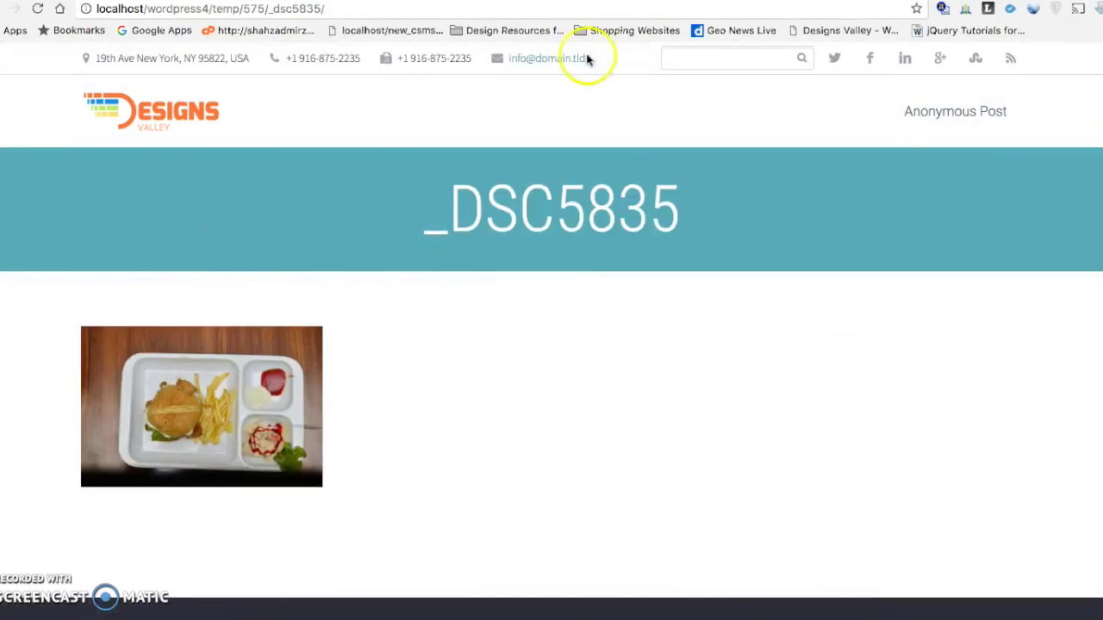
key("alt+Left")
- Re-edit the post's gallery so thumbnails link to Media File, then update the post
left_click(496, 444)
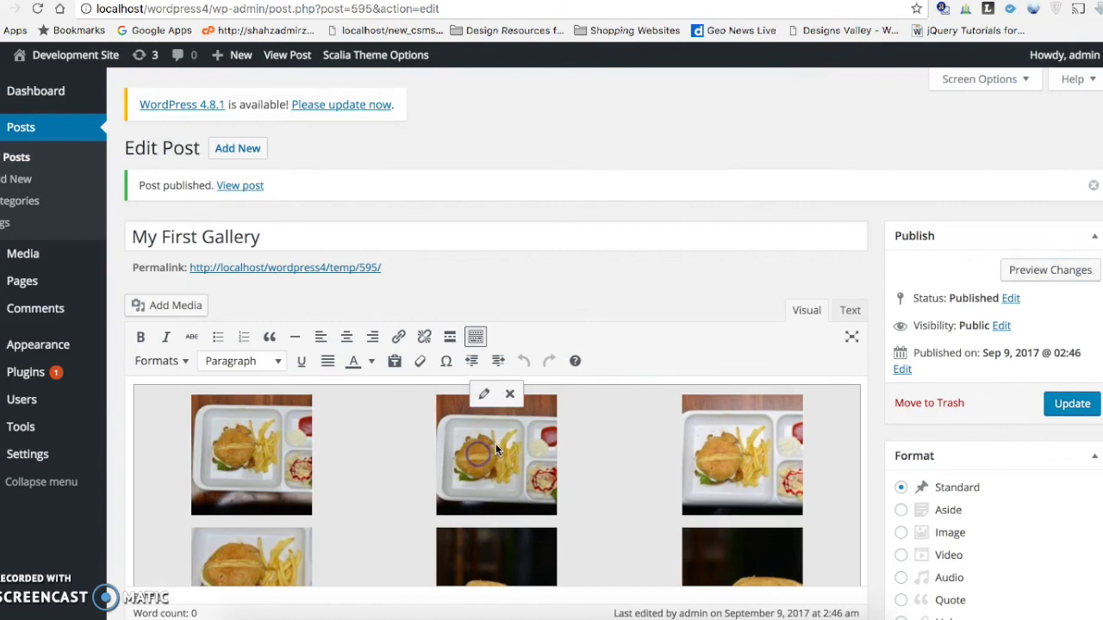
scroll(495, 443, "down", 1)
left_click(486, 323)
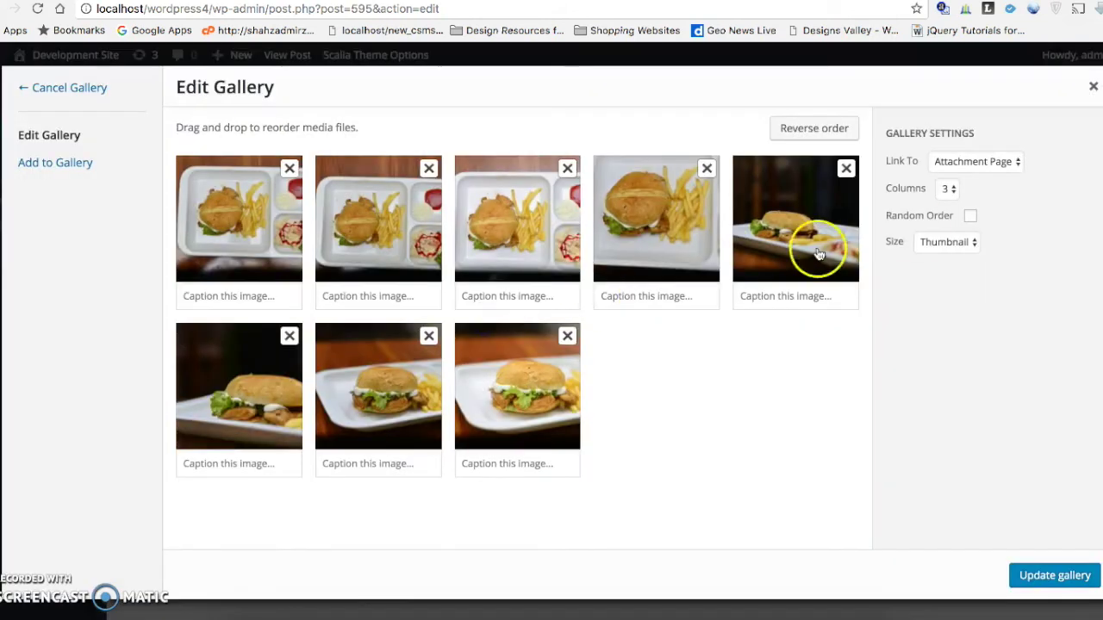
left_click(974, 162)
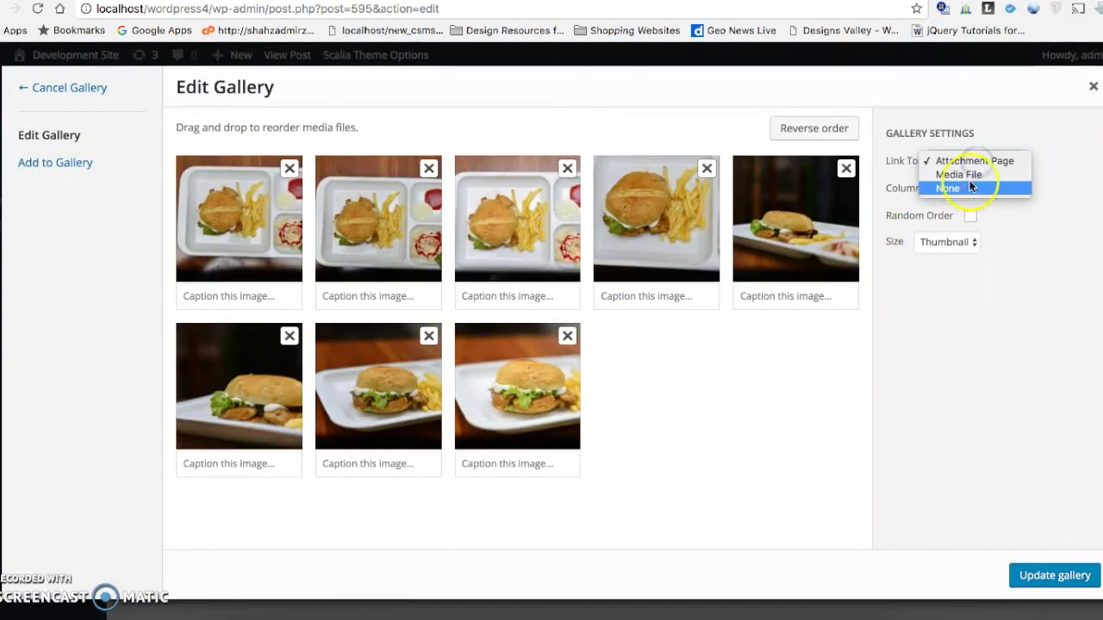
left_click(974, 174)
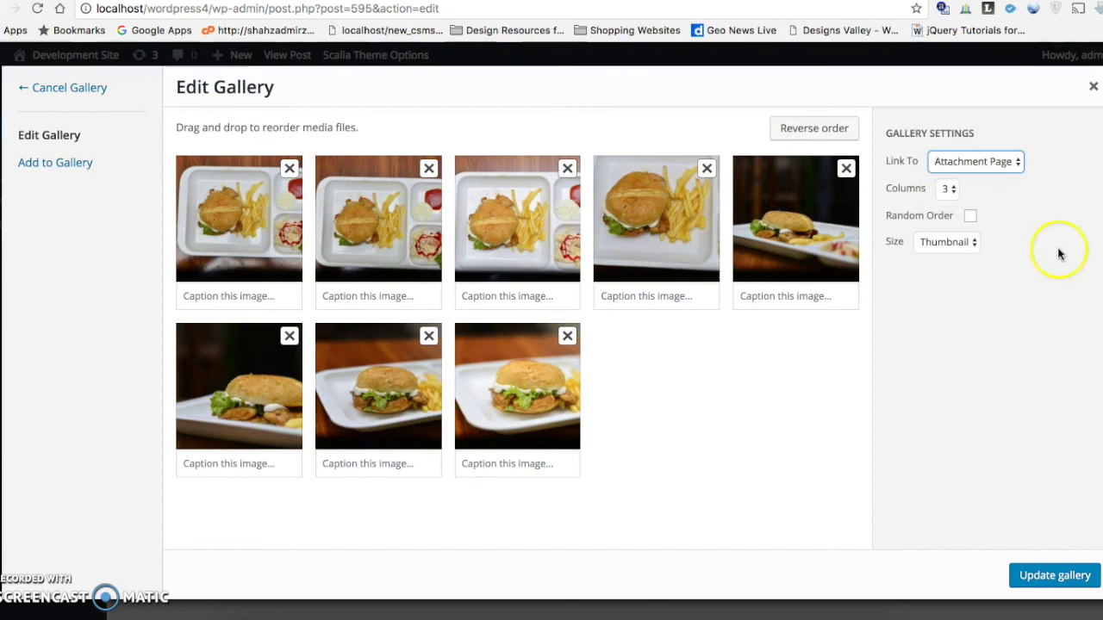
left_click(1054, 576)
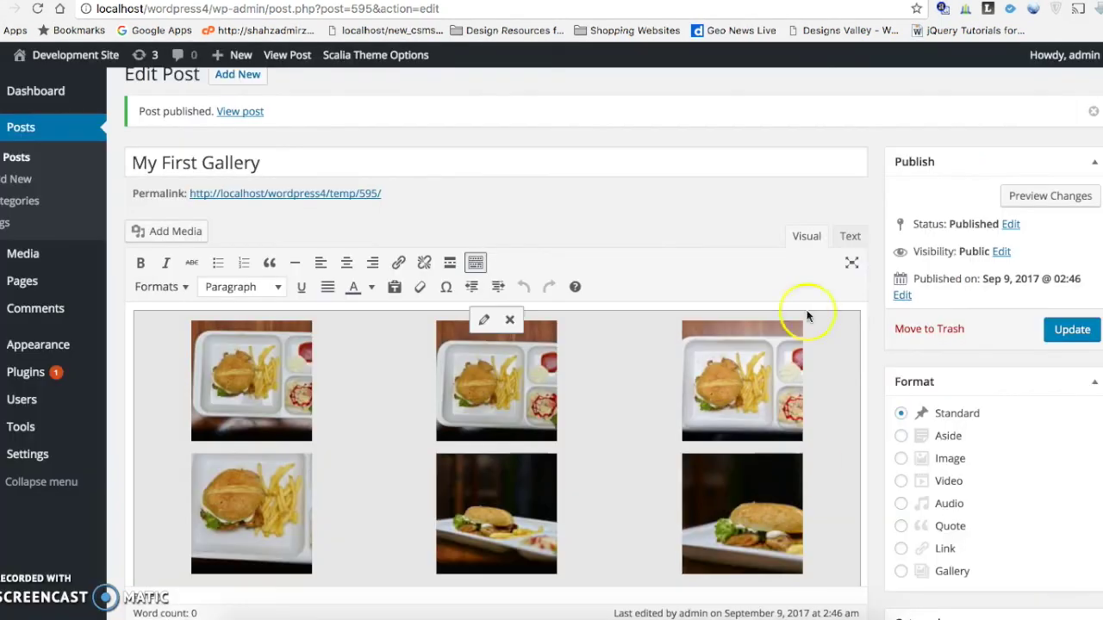
left_click(1074, 329)
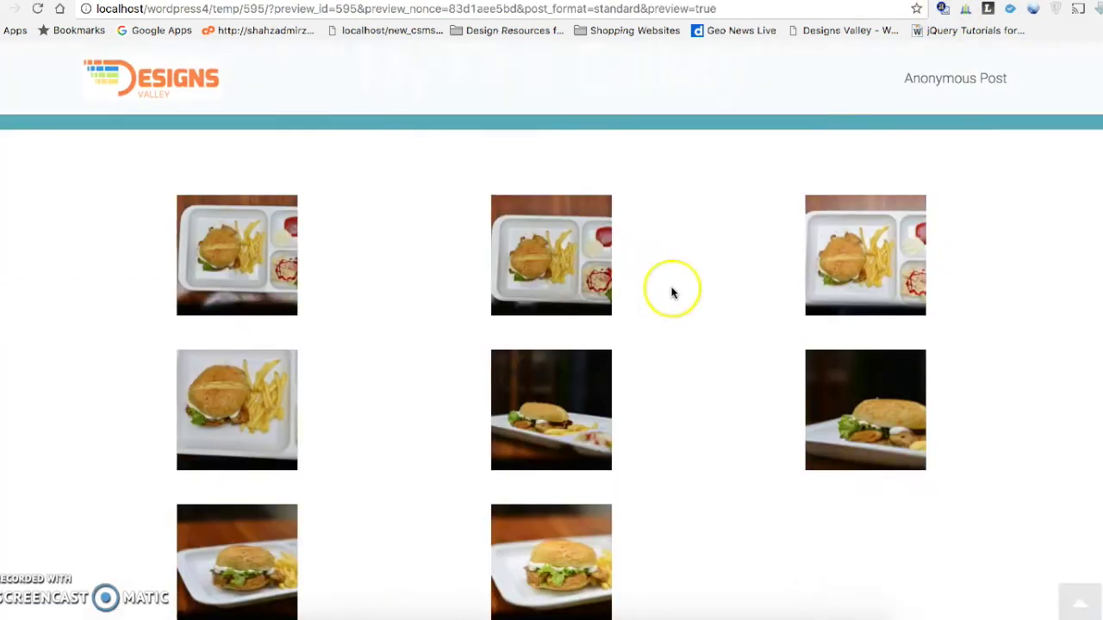
scroll(552, 204, "down", 1)
- Open the full-size DSC5835.jpg burger tray photo from the middle thumbnail in the preview
left_click(554, 186)
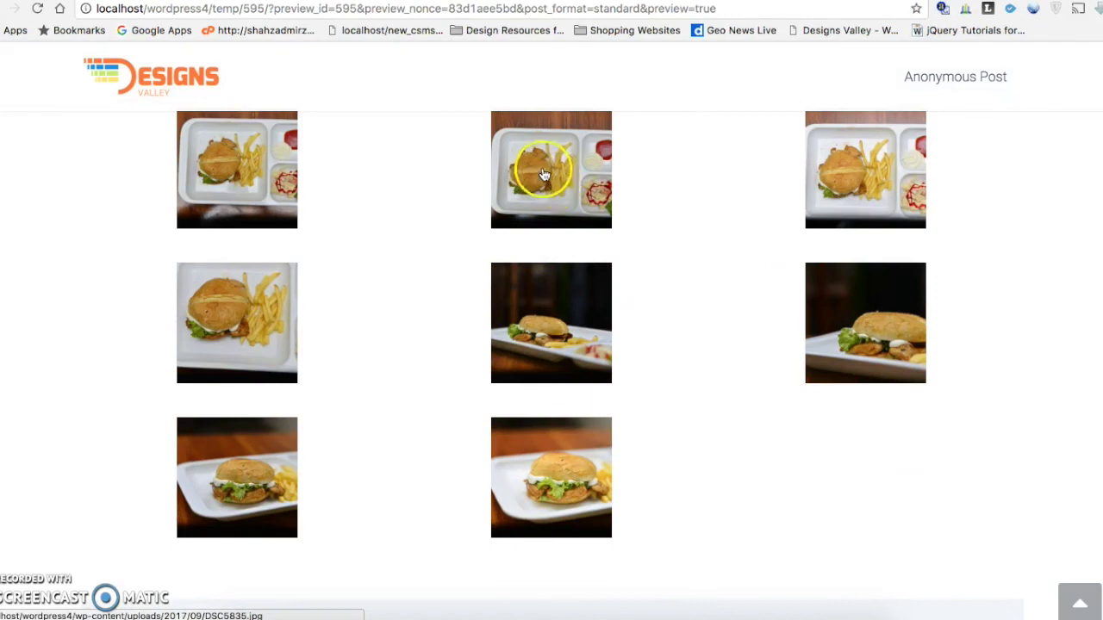